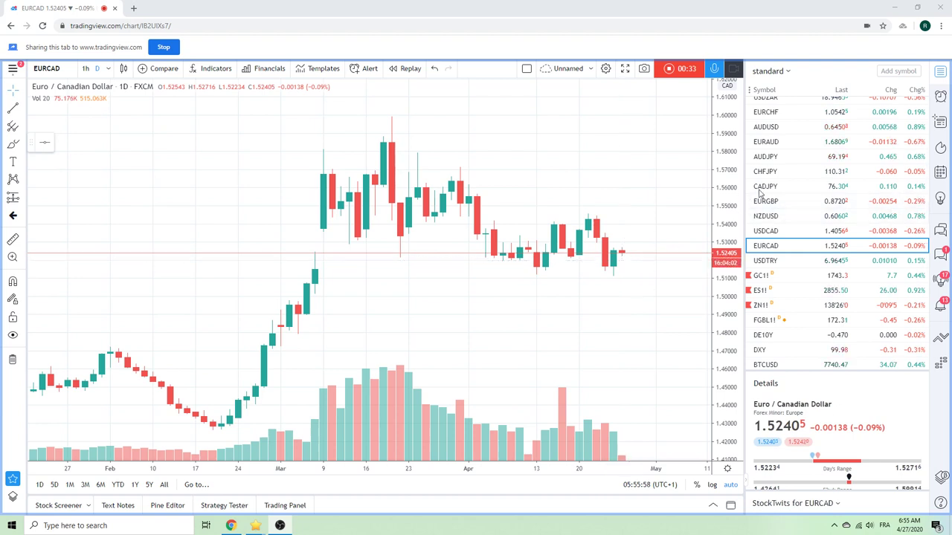
Scroll the watchlist back to the top with the EURCAD daily chart displayed
{"action": "scroll", "coordinate": [816, 174], "scroll_direction": "up", "scroll_amount": 3}
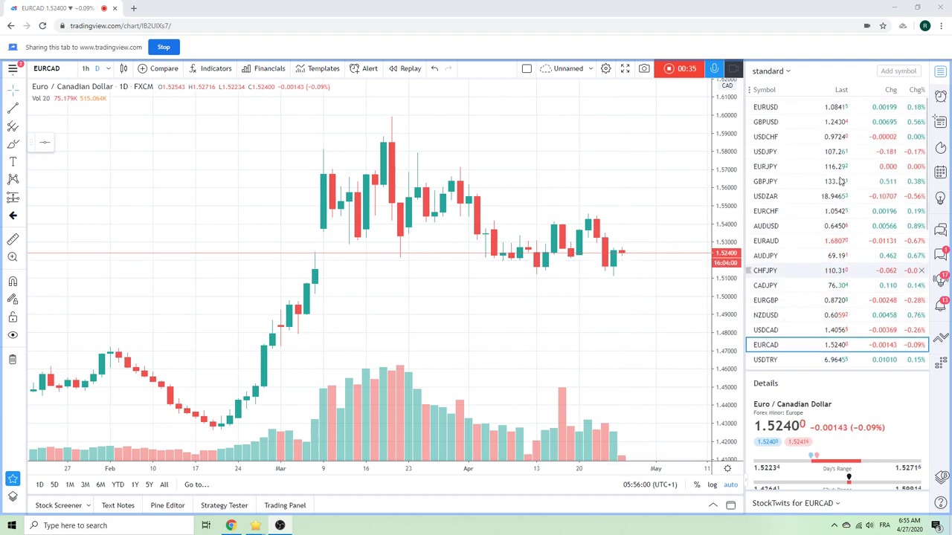
Load the USDJPY daily chart and zoom out to show history back to December
{"action": "left_click", "coordinate": [764, 155]}
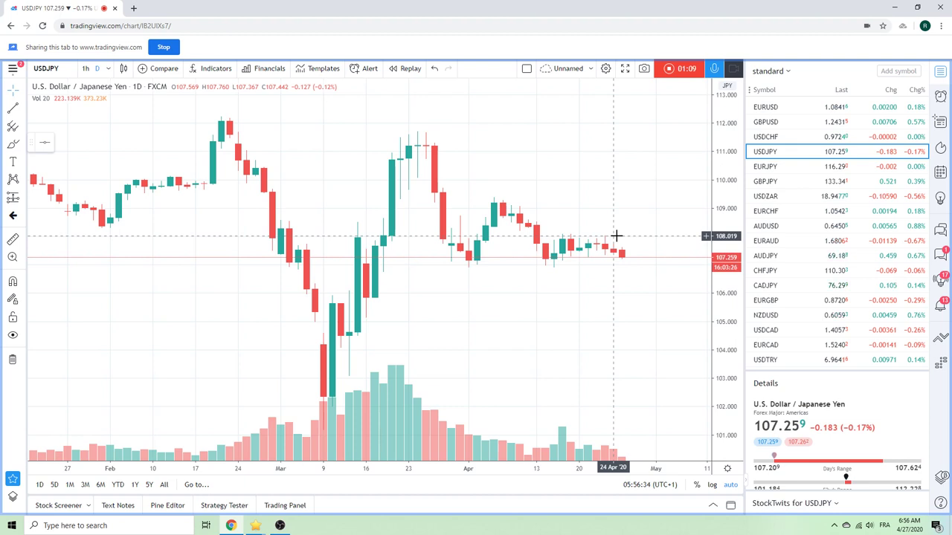
{"action": "scroll", "coordinate": [601, 209], "scroll_direction": "down", "scroll_amount": 1}
{"action": "scroll", "coordinate": [601, 209], "scroll_direction": "down", "scroll_amount": 1}
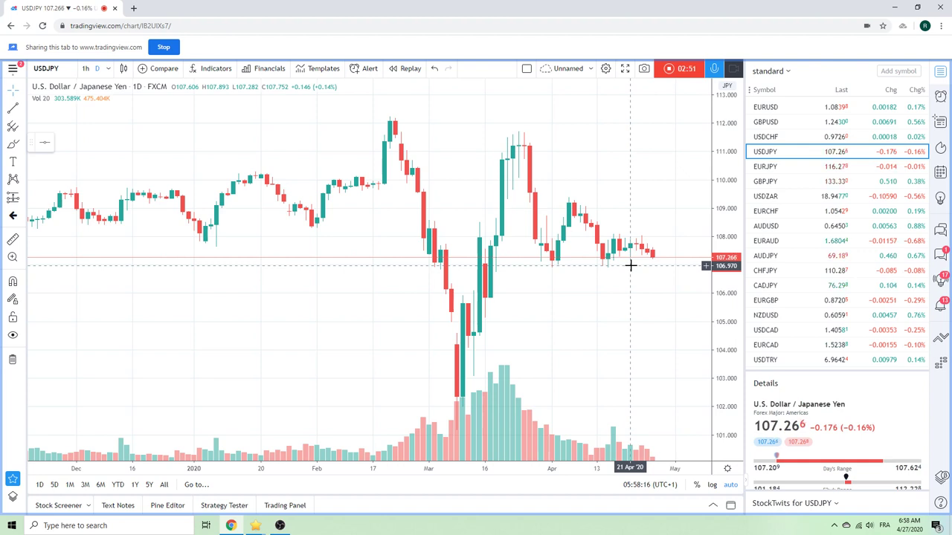
Zoom the USDJPY daily chart to span mid-October 2019 through late April 2020
{"action": "scroll", "coordinate": [599, 291], "scroll_direction": "down", "scroll_amount": 2}
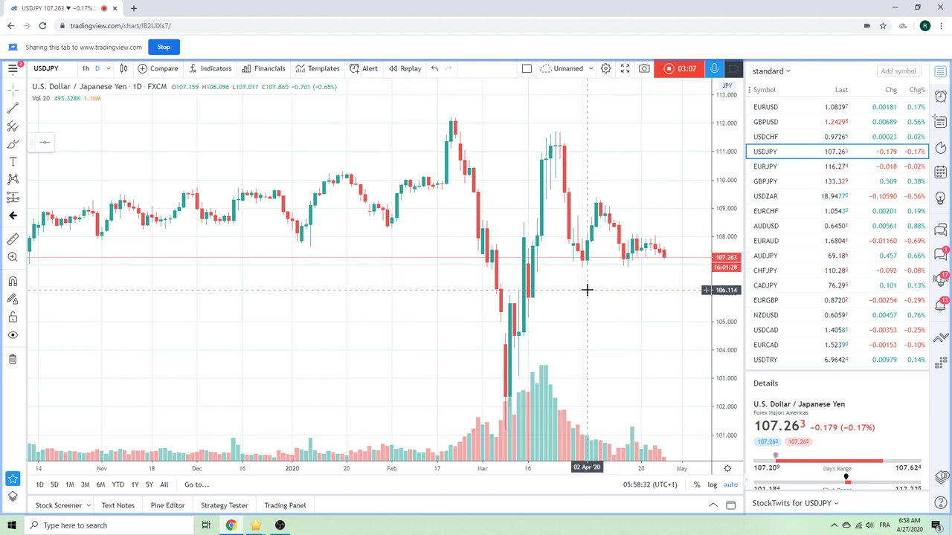
{"action": "scroll", "coordinate": [642, 280], "scroll_direction": "down", "scroll_amount": 1}
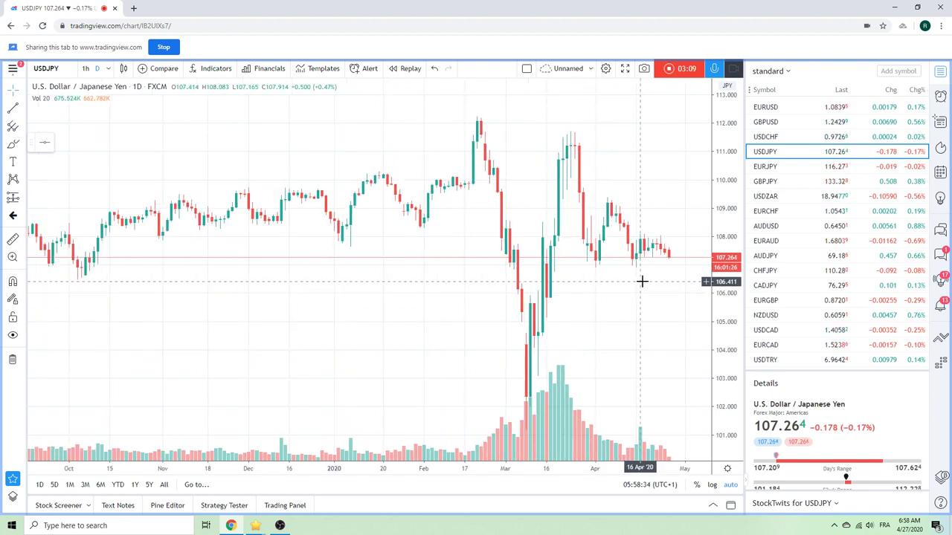
{"action": "scroll", "coordinate": [642, 281], "scroll_direction": "up", "scroll_amount": 1}
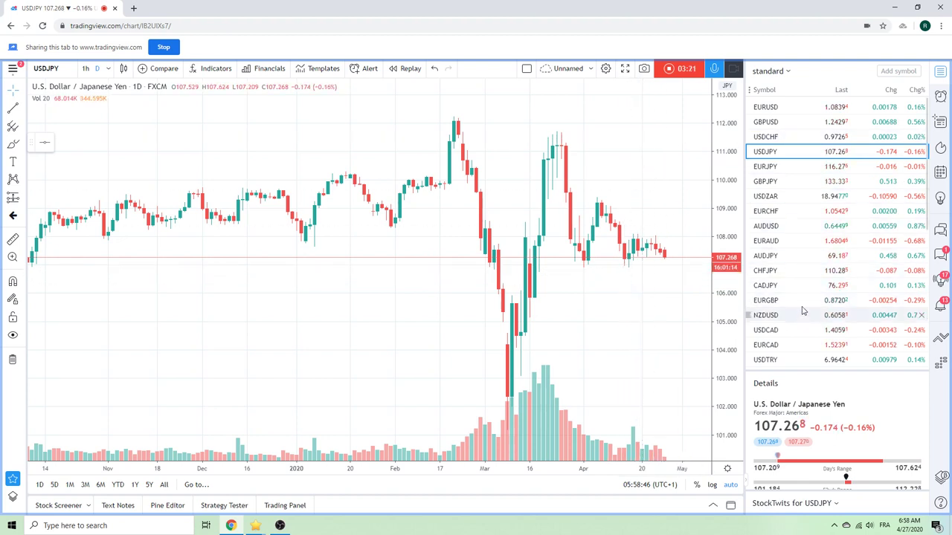
Load the AUDUSD daily chart from the watchlist
{"action": "left_click", "coordinate": [778, 228]}
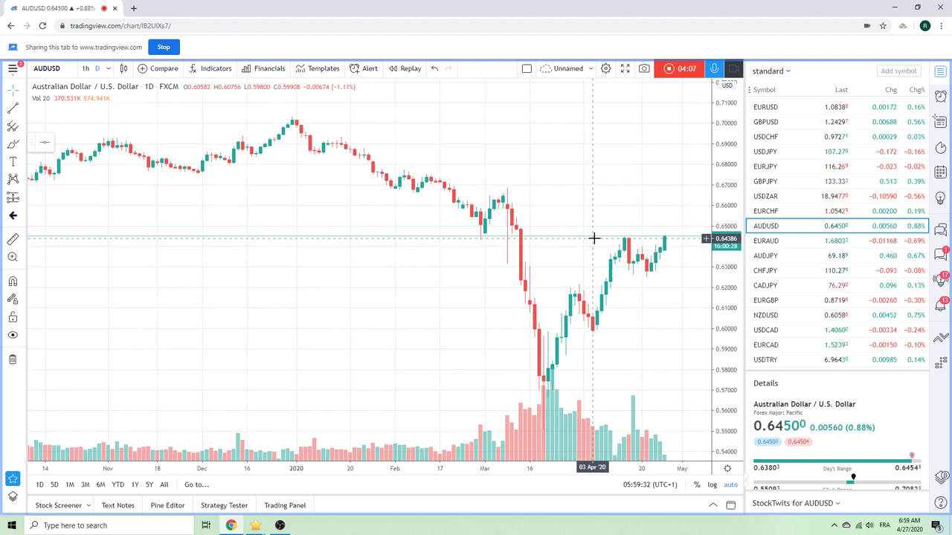
{"action": "left_click", "coordinate": [774, 257]}
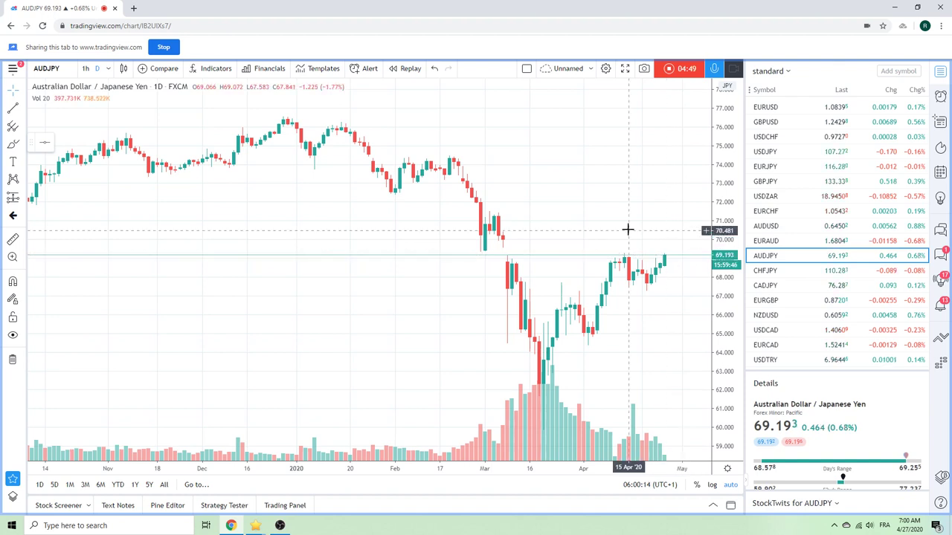
{"action": "key", "text": "Up"}
{"action": "key", "text": "Up"}
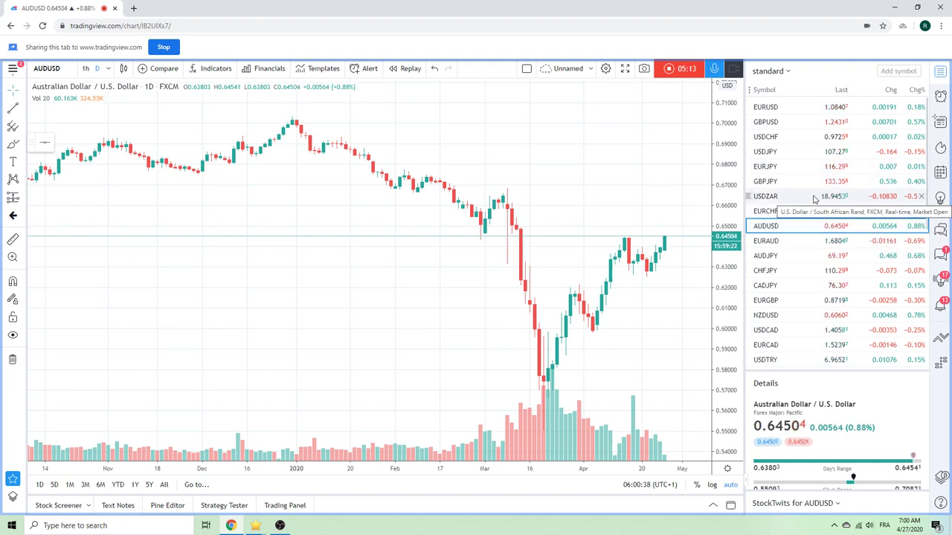
Load the USDCHF daily chart, quoted at 0.97265
{"action": "left_click", "coordinate": [778, 138]}
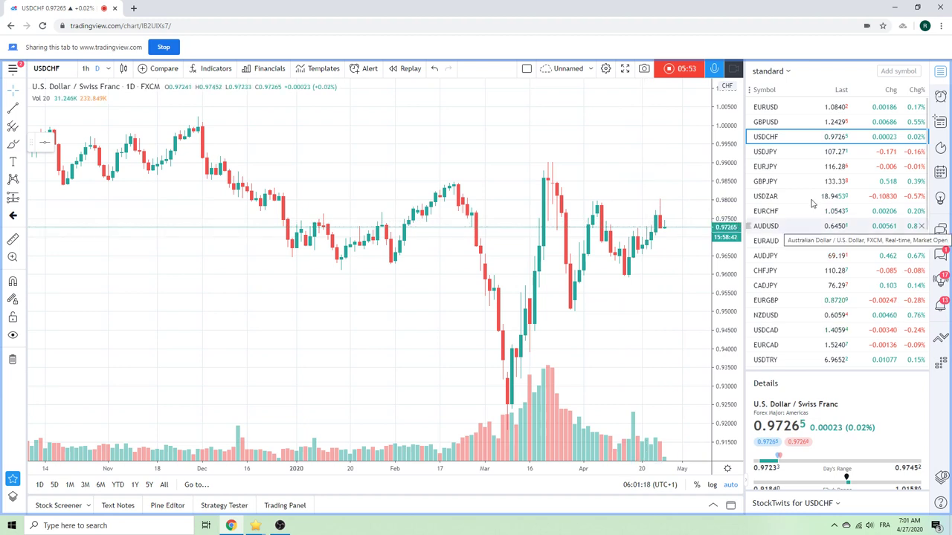
Load the EURUSD daily chart from the watchlist, quoted near 1.0841
{"action": "left_click", "coordinate": [769, 108]}
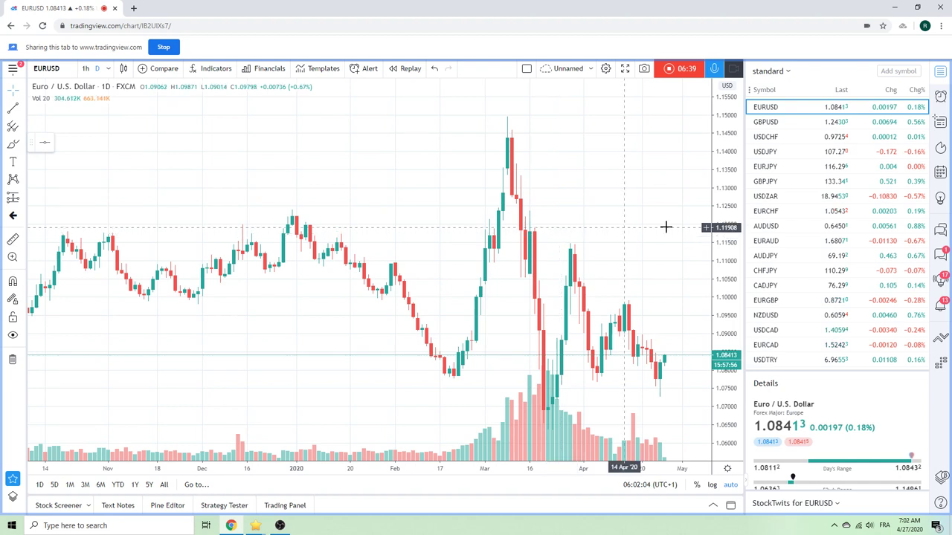
View the USDZAR and AUDJPY daily charts, ending on USDJPY at 107.270
{"action": "left_click", "coordinate": [785, 198]}
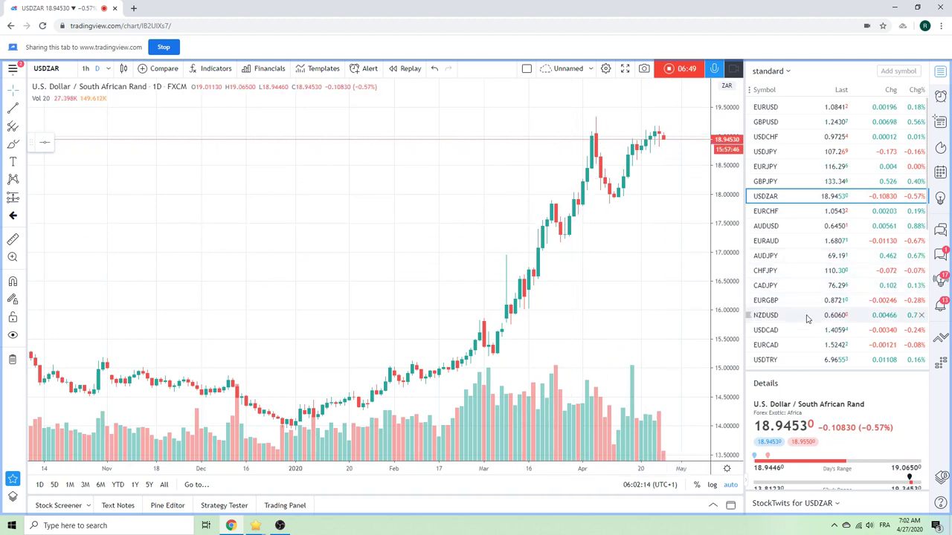
{"action": "left_click", "coordinate": [780, 256]}
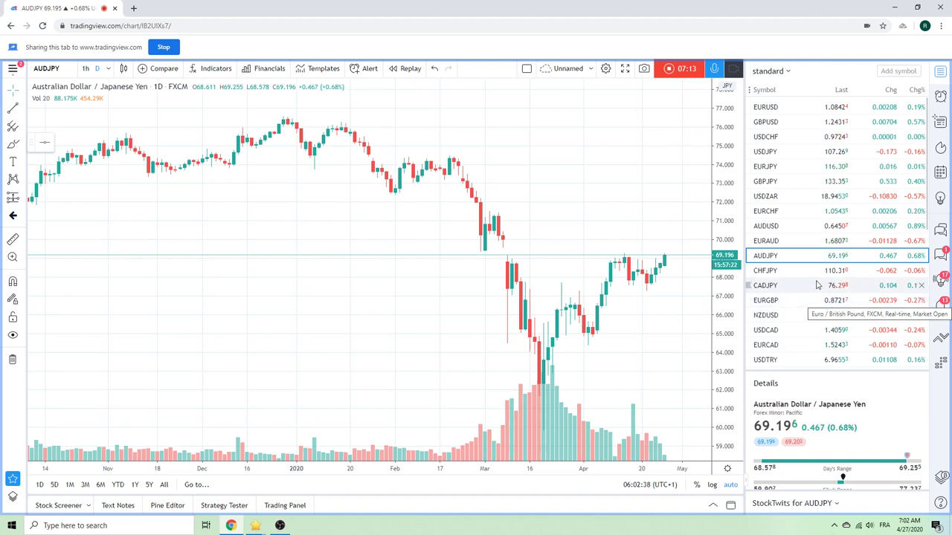
{"action": "left_click", "coordinate": [776, 152]}
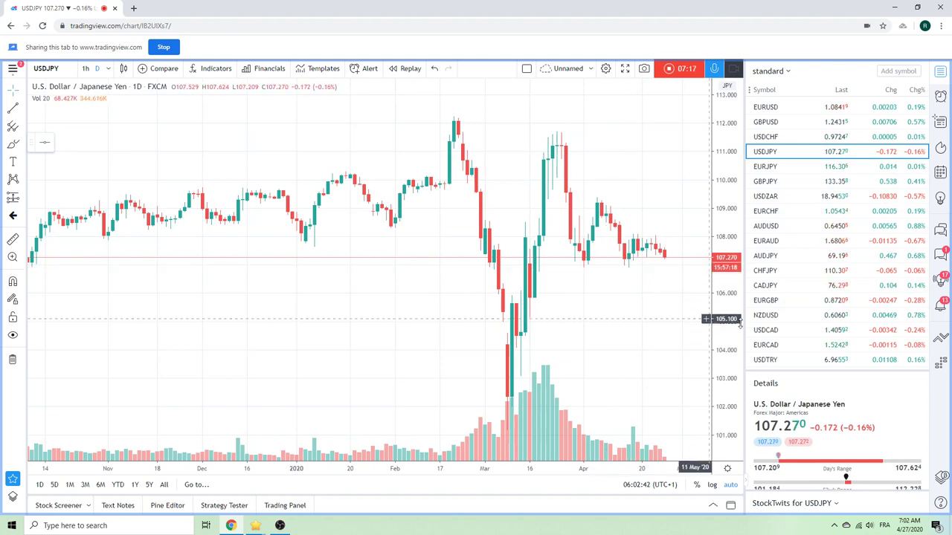
{"action": "scroll", "coordinate": [804, 300], "scroll_direction": "down", "scroll_amount": 1}
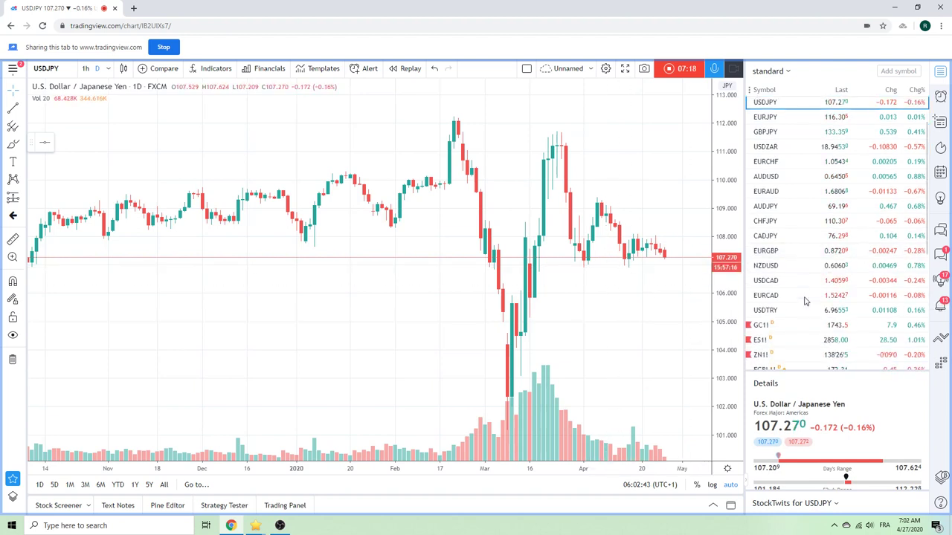
{"action": "left_click", "coordinate": [779, 327]}
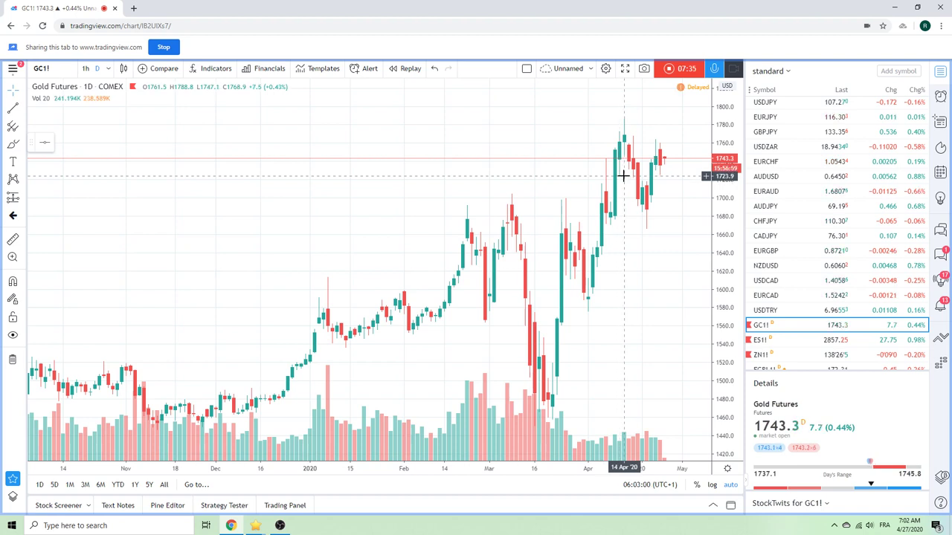
{"action": "scroll", "coordinate": [803, 232], "scroll_direction": "down", "scroll_amount": 1}
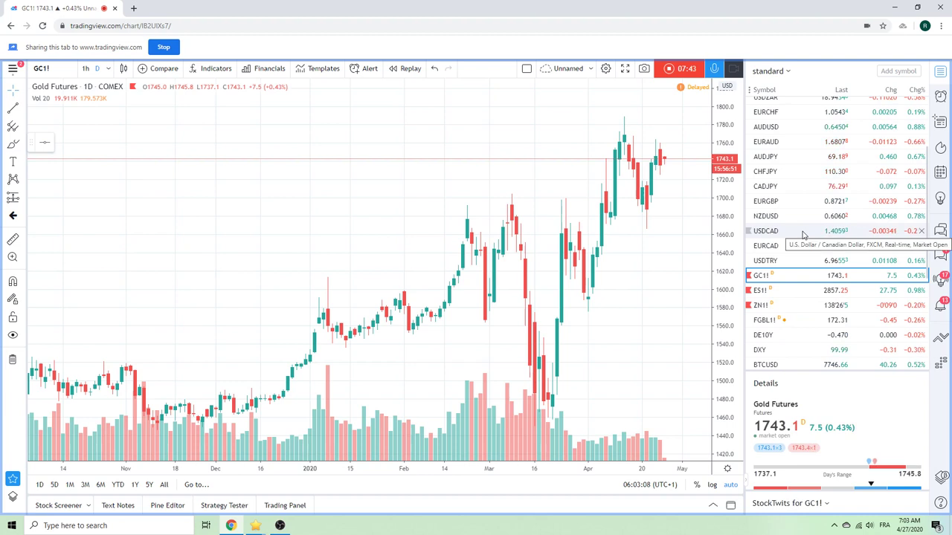
{"action": "scroll", "coordinate": [803, 235], "scroll_direction": "down", "scroll_amount": 1}
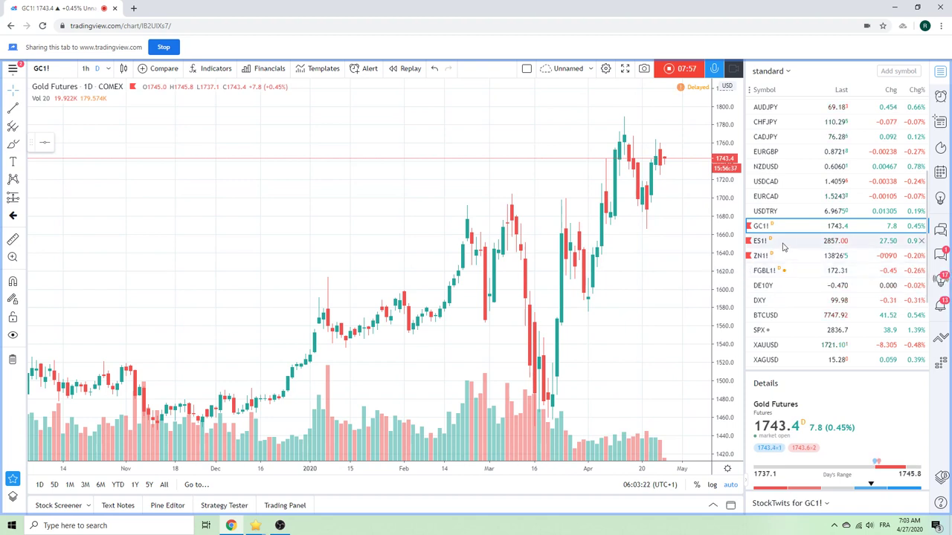
Load the ES1! S&P 500 E-mini futures daily chart, quoted at 2857.25
{"action": "left_click", "coordinate": [837, 244]}
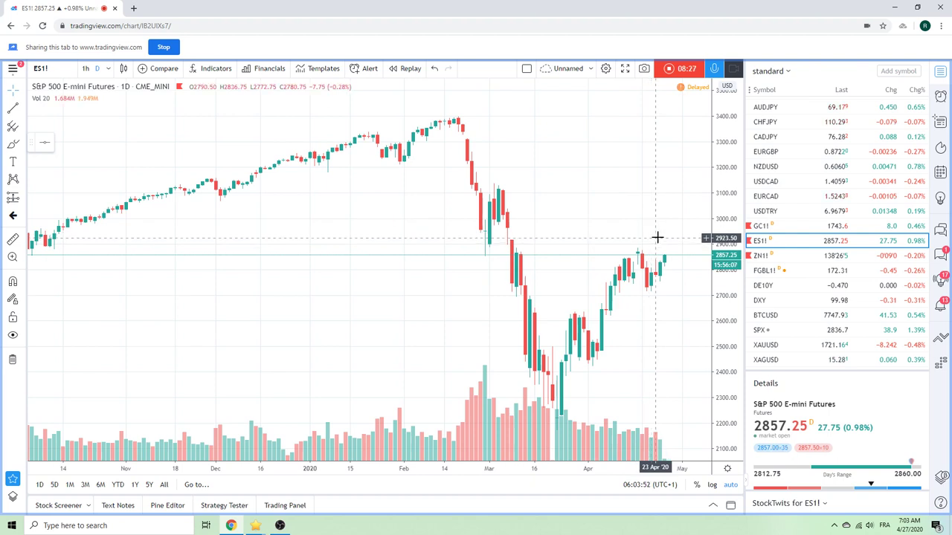
{"action": "scroll", "coordinate": [826, 232], "scroll_direction": "down", "scroll_amount": 3}
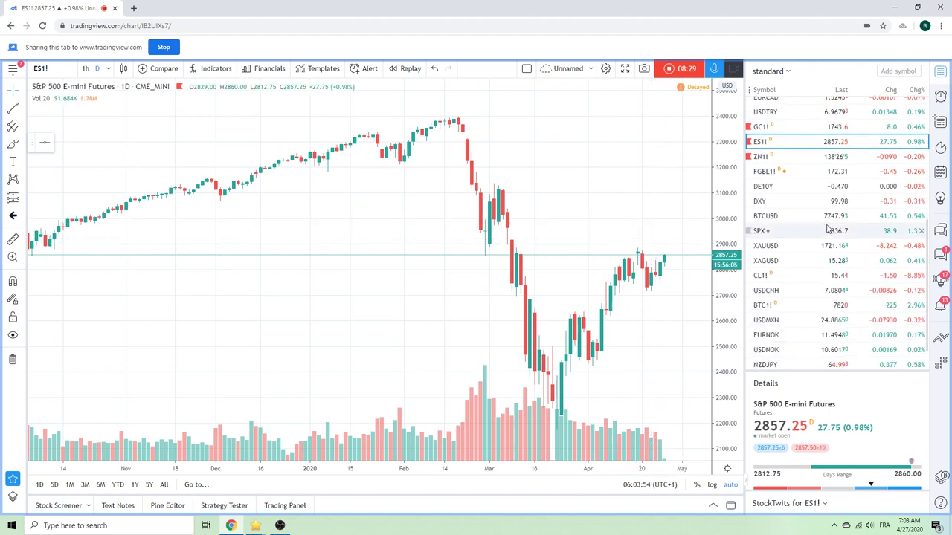
Show CL1! crude oil futures on 1-hour bars, zoomed to the late-April collapse
{"action": "left_click", "coordinate": [777, 275]}
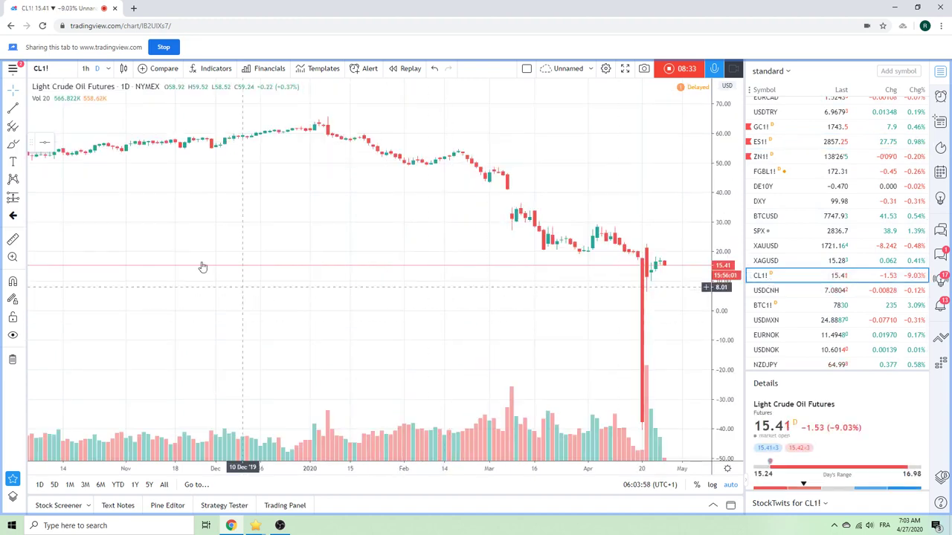
{"action": "left_click", "coordinate": [85, 69]}
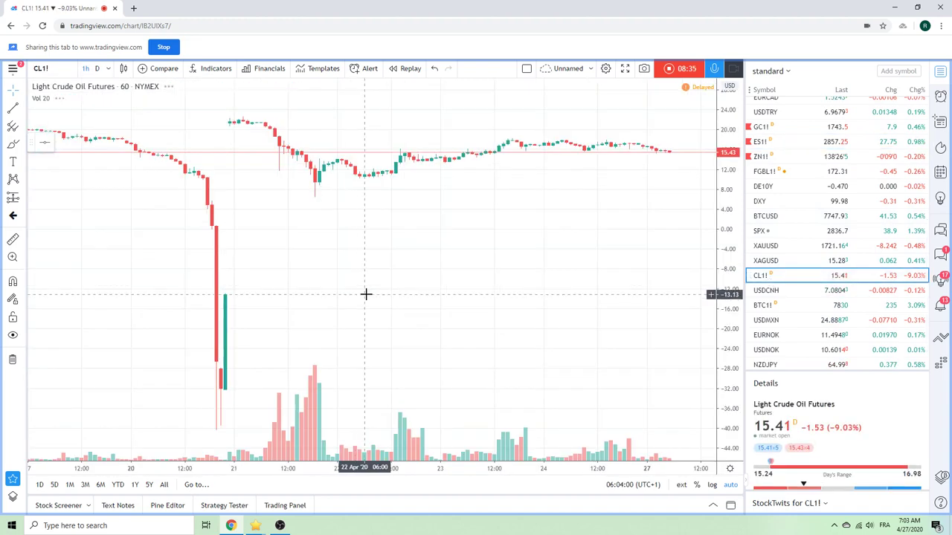
{"action": "scroll", "coordinate": [365, 293], "scroll_direction": "up", "scroll_amount": 3}
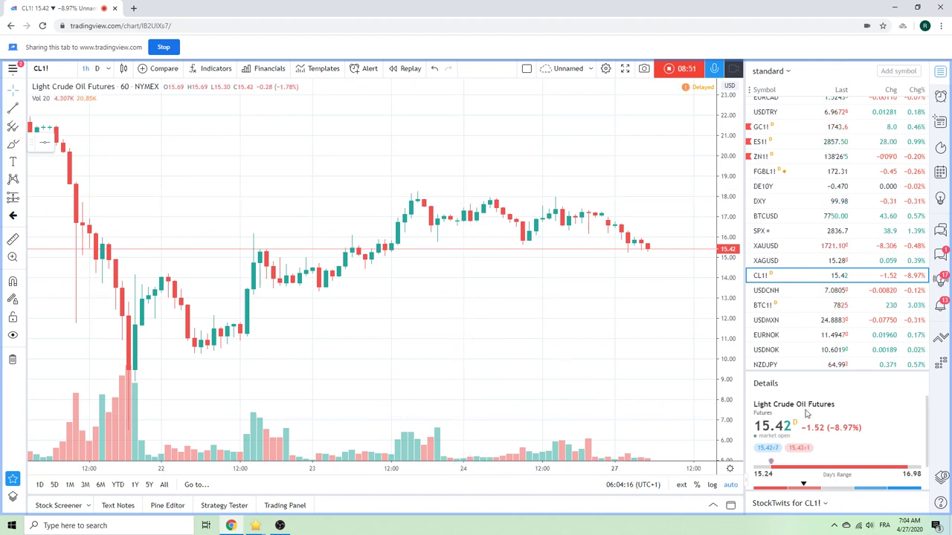
{"action": "scroll", "coordinate": [520, 251], "scroll_direction": "down", "scroll_amount": 3}
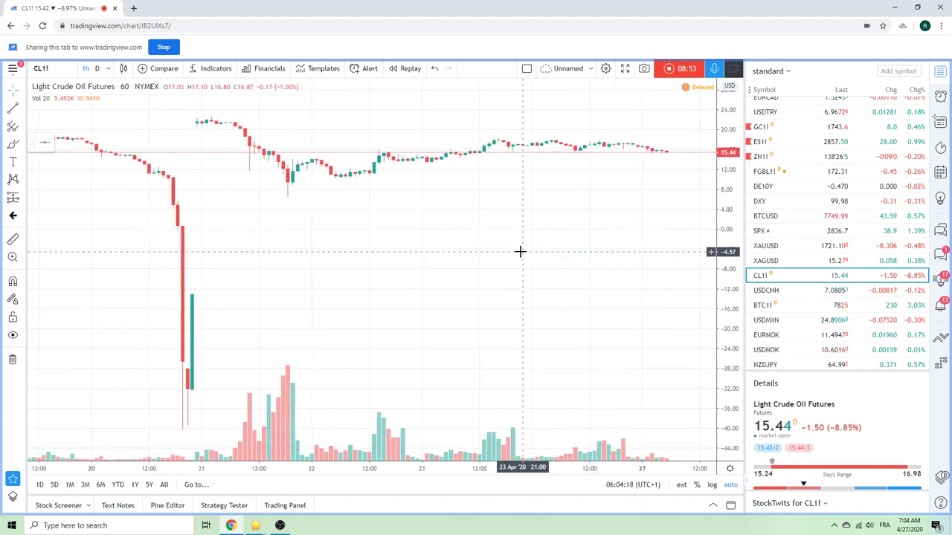
{"action": "scroll", "coordinate": [520, 251], "scroll_direction": "up", "scroll_amount": 3}
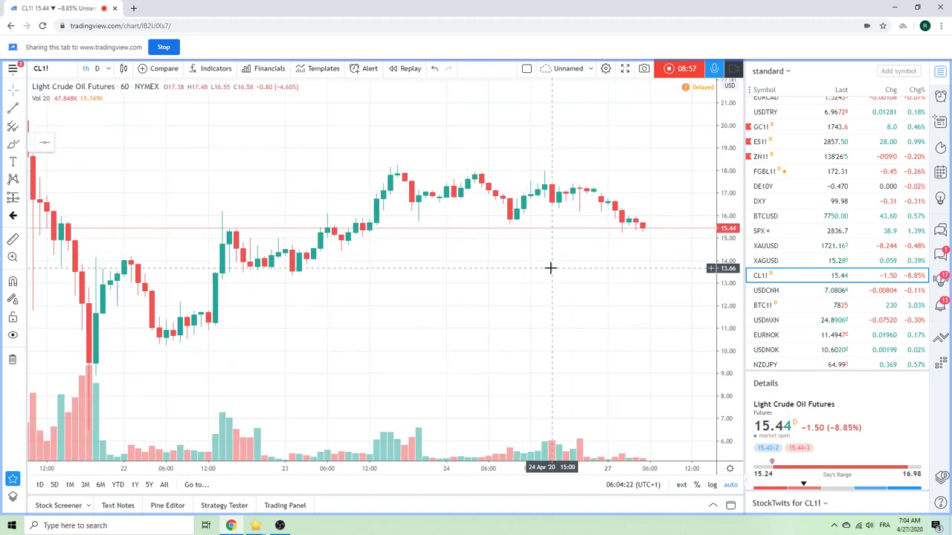
{"action": "scroll", "coordinate": [833, 257], "scroll_direction": "down", "scroll_amount": 1}
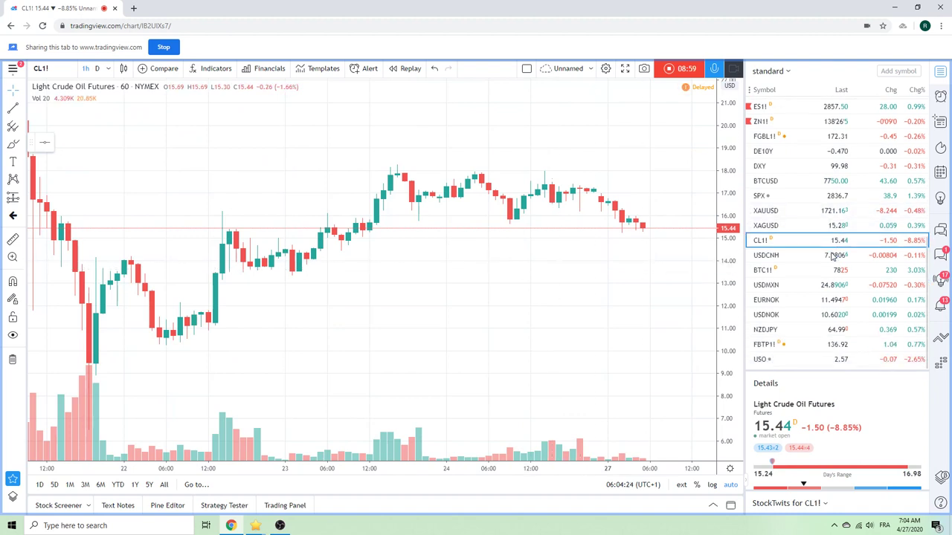
Open the USDNOK chart from the watchlist
{"action": "left_click", "coordinate": [785, 318]}
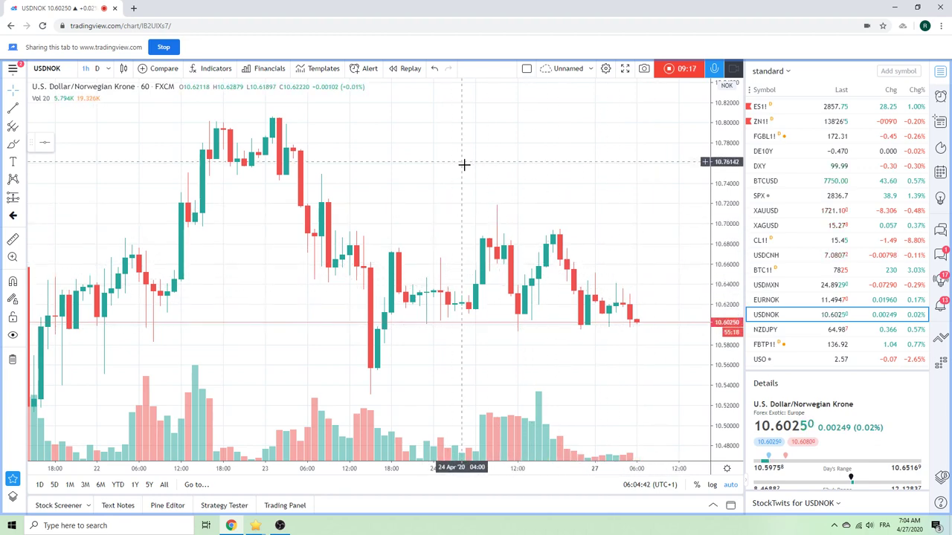
{"action": "scroll", "coordinate": [463, 163], "scroll_direction": "down", "scroll_amount": 3}
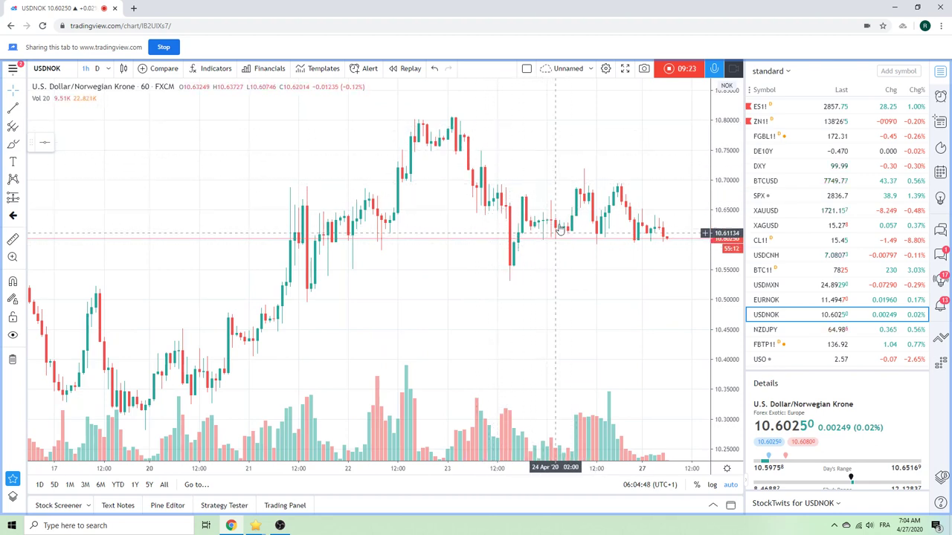
{"action": "scroll", "coordinate": [469, 210], "scroll_direction": "down", "scroll_amount": 2}
{"action": "scroll", "coordinate": [470, 209], "scroll_direction": "down", "scroll_amount": 2}
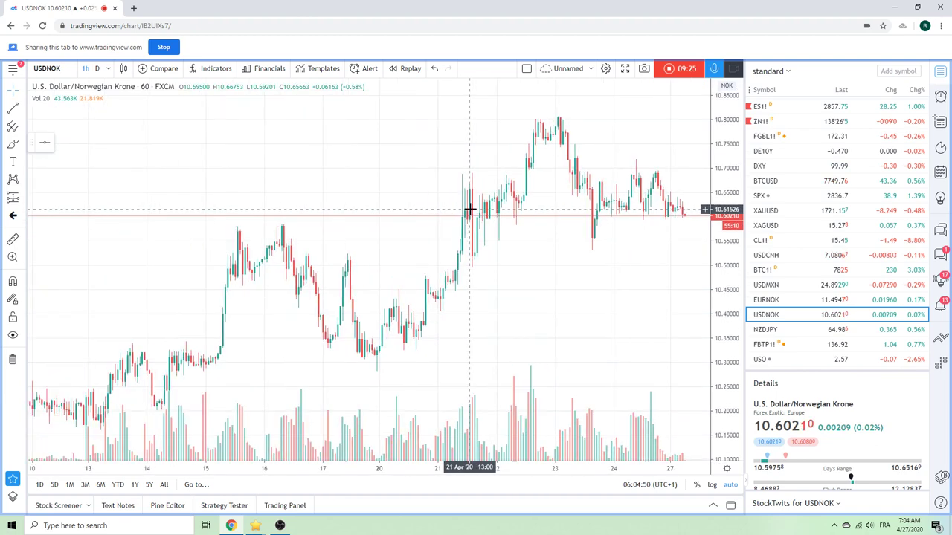
Switch USDNOK to daily bars and adjust the zoom, quoted at 10.60140
{"action": "left_click", "coordinate": [97, 68]}
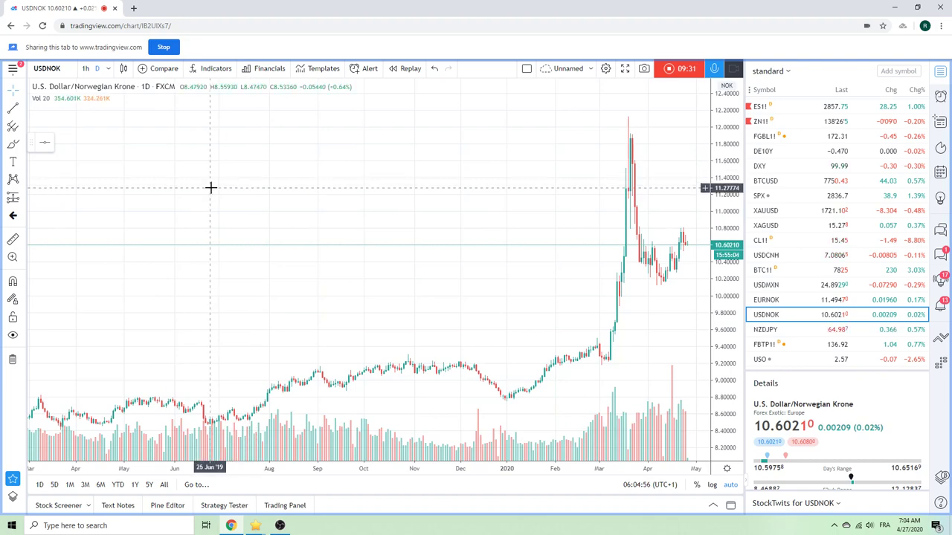
{"action": "scroll", "coordinate": [211, 188], "scroll_direction": "up", "scroll_amount": 3}
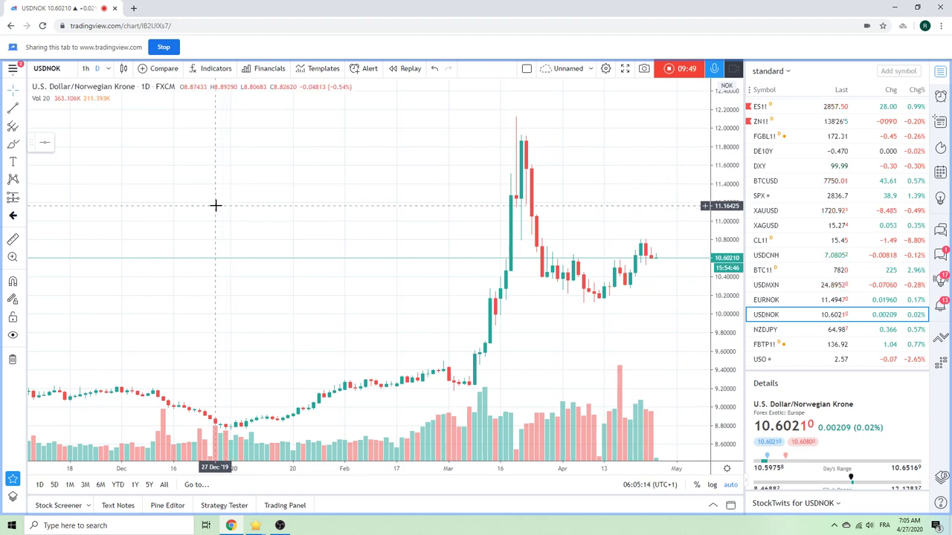
{"action": "scroll", "coordinate": [214, 208], "scroll_direction": "up", "scroll_amount": 2}
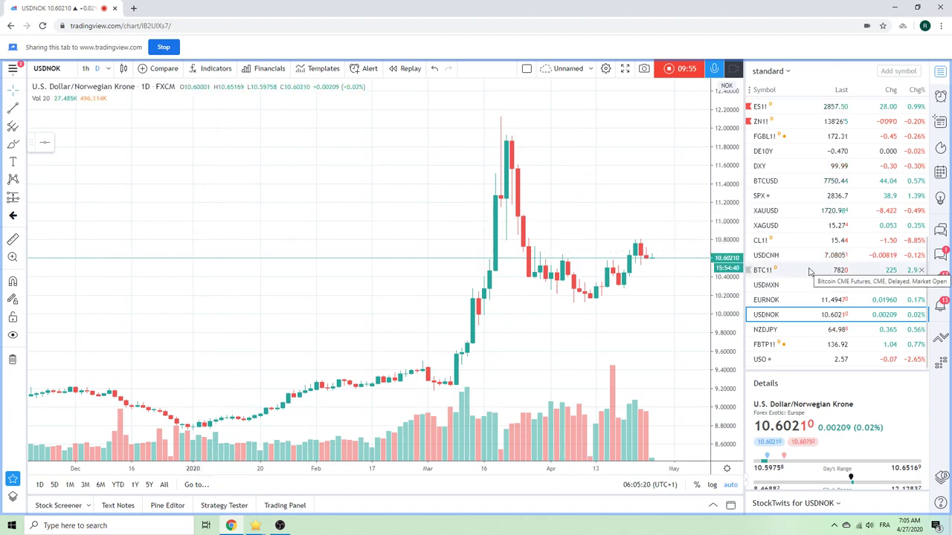
{"action": "scroll", "coordinate": [810, 272], "scroll_direction": "up", "scroll_amount": 3}
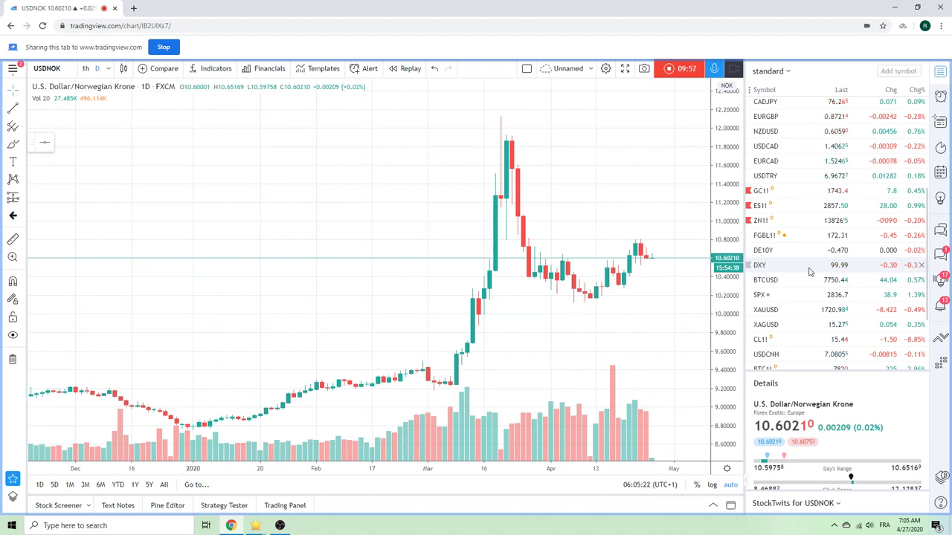
{"action": "scroll", "coordinate": [810, 272], "scroll_direction": "down", "scroll_amount": 3}
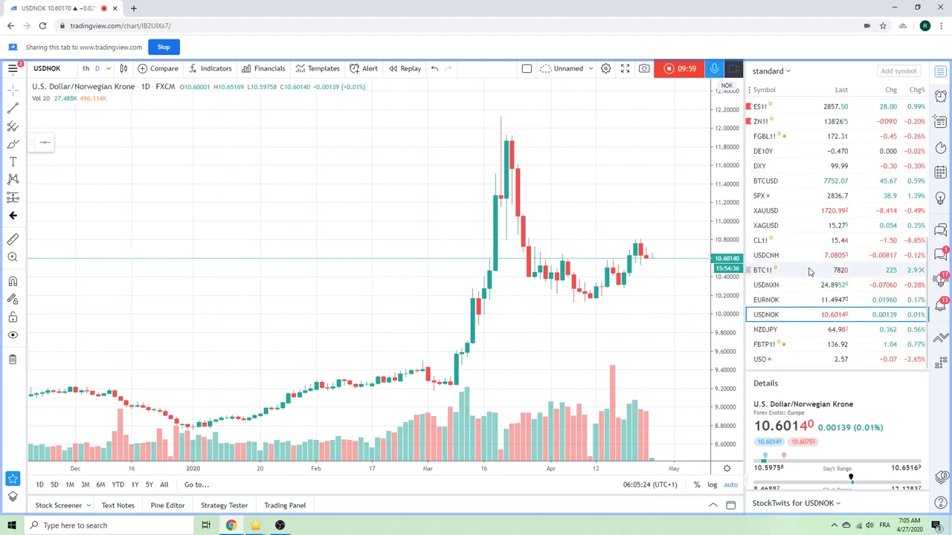
{"action": "scroll", "coordinate": [809, 270], "scroll_direction": "up", "scroll_amount": 5}
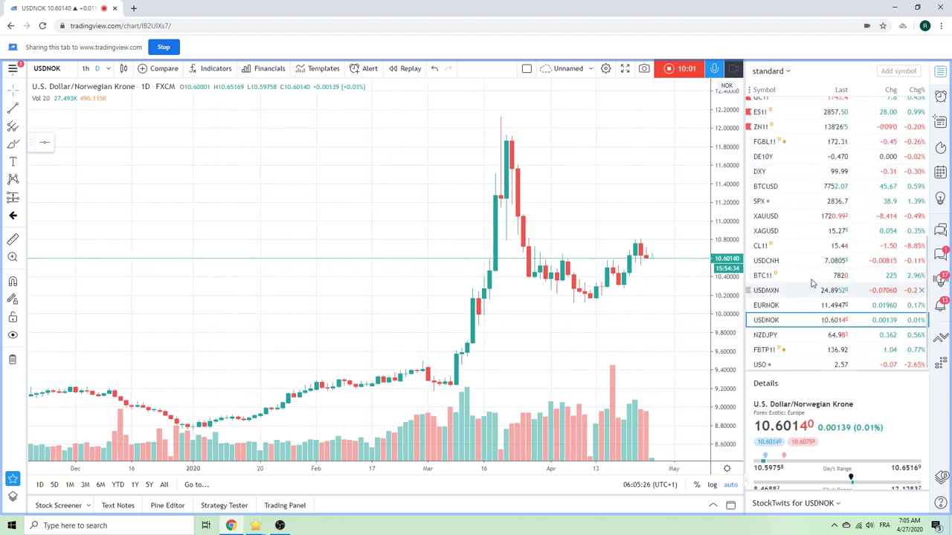
Load the daily Euro Bund futures (FGBL1!) chart from the watchlist, replacing USDNOK
{"action": "left_click", "coordinate": [766, 236]}
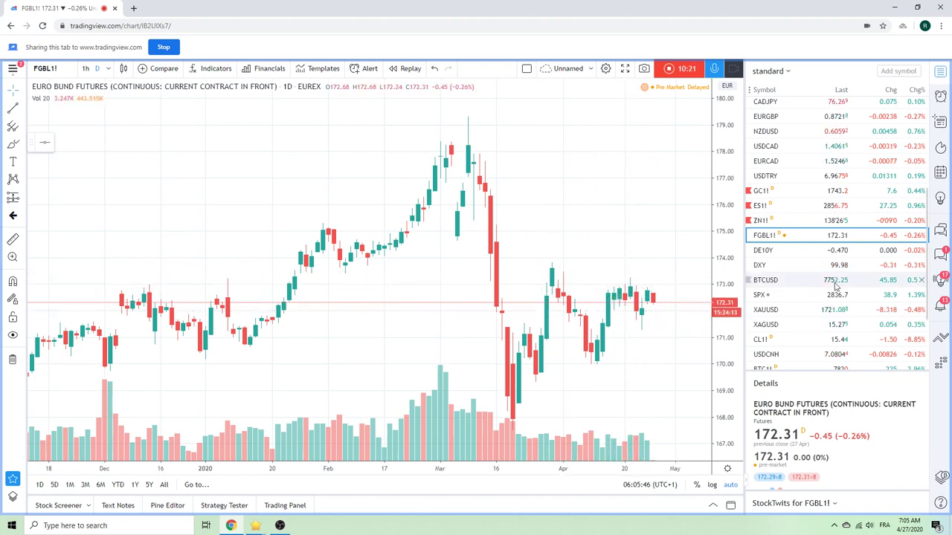
{"action": "scroll", "coordinate": [835, 287], "scroll_direction": "down", "scroll_amount": 1}
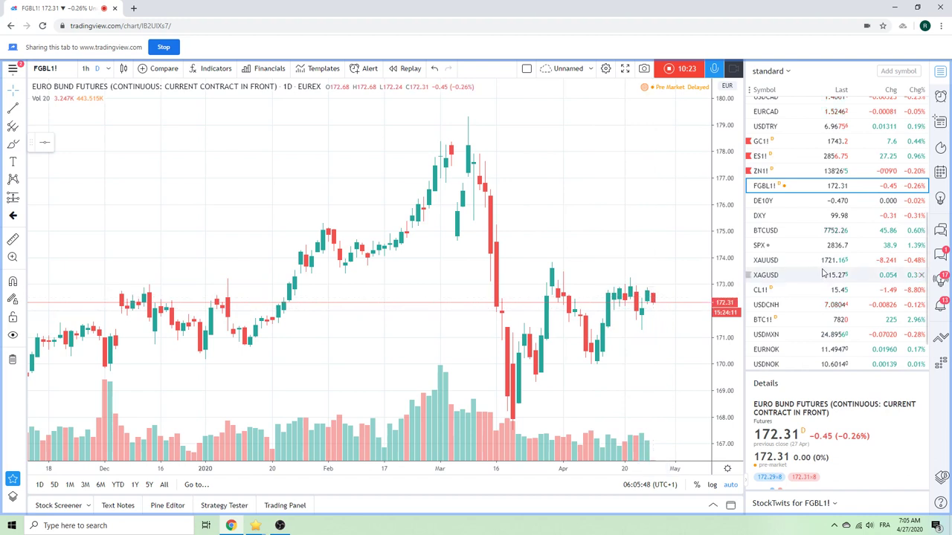
{"action": "scroll", "coordinate": [833, 261], "scroll_direction": "down", "scroll_amount": 1}
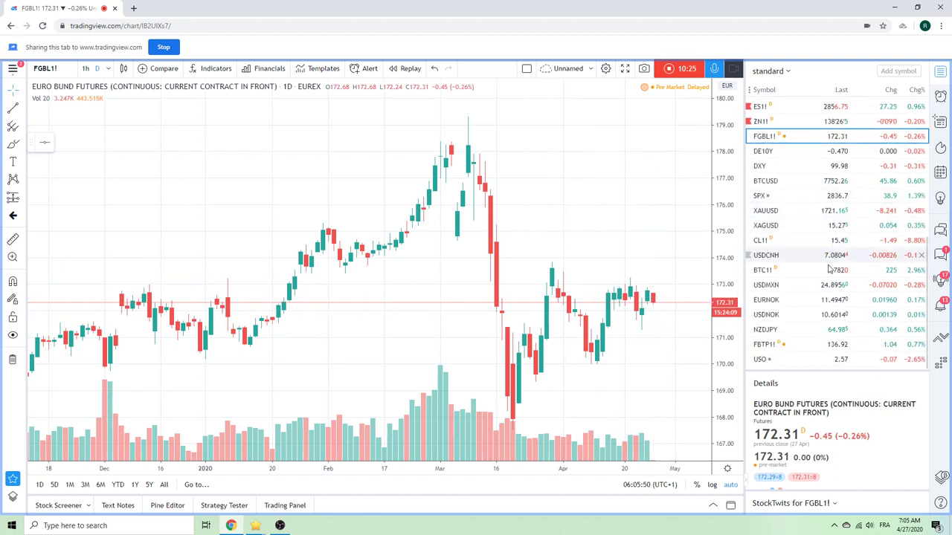
Load the daily Euro-BTP futures (FBTP1!) chart from the watchlist, replacing the Bund
{"action": "left_click", "coordinate": [798, 347]}
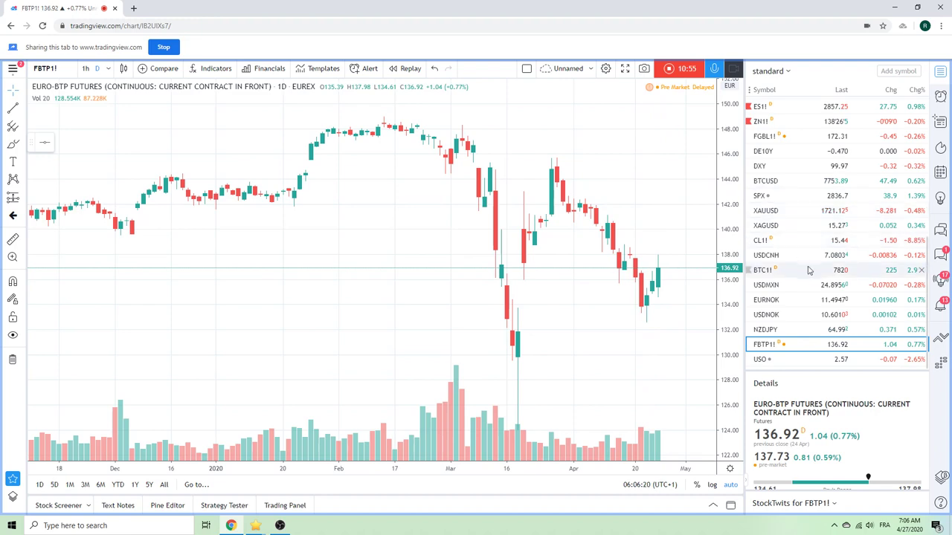
{"action": "scroll", "coordinate": [809, 268], "scroll_direction": "up", "scroll_amount": 3}
{"action": "scroll", "coordinate": [809, 264], "scroll_direction": "up", "scroll_amount": 3}
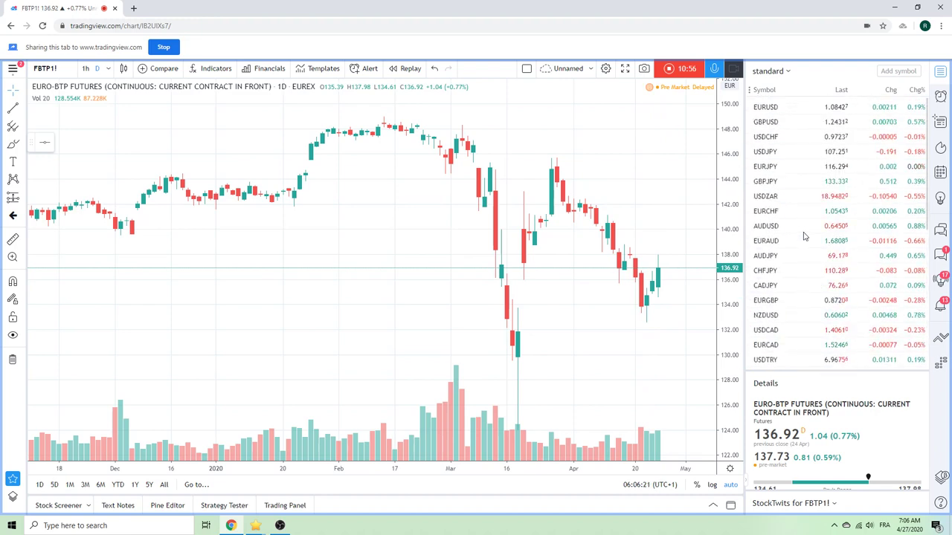
View the daily USDJPY chart, glance at AUDJPY, then return to USDJPY
{"action": "left_click", "coordinate": [773, 153]}
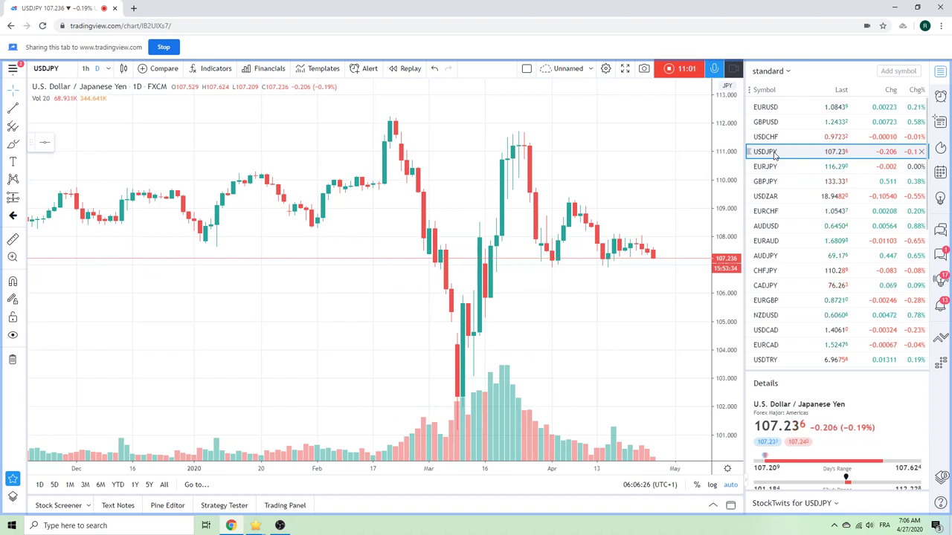
{"action": "left_click", "coordinate": [782, 257]}
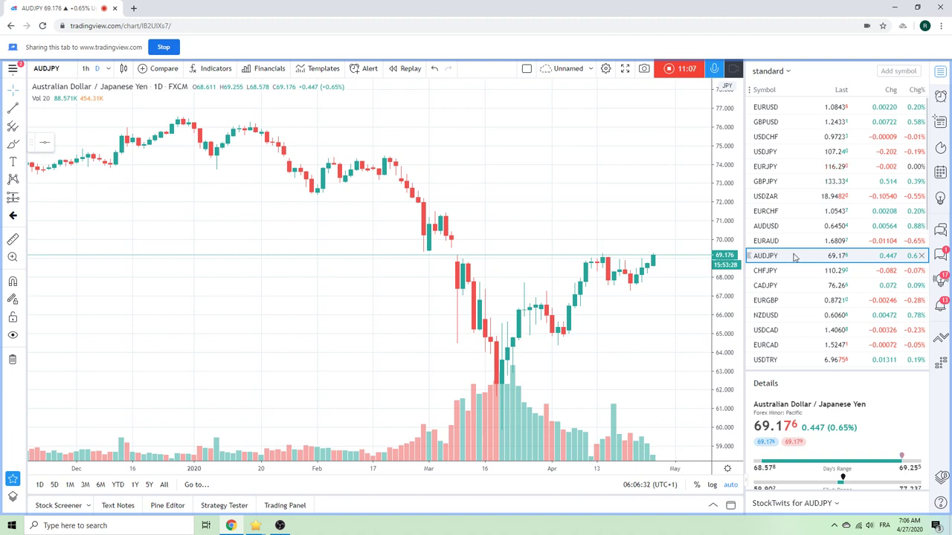
{"action": "left_click", "coordinate": [780, 152]}
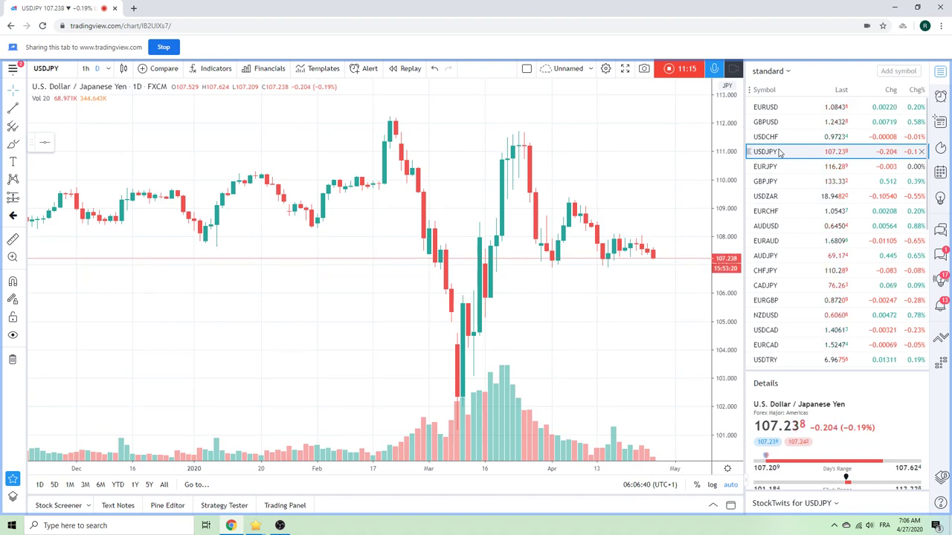
Show the daily EURUSD chart for a final look
{"action": "left_click", "coordinate": [771, 109]}
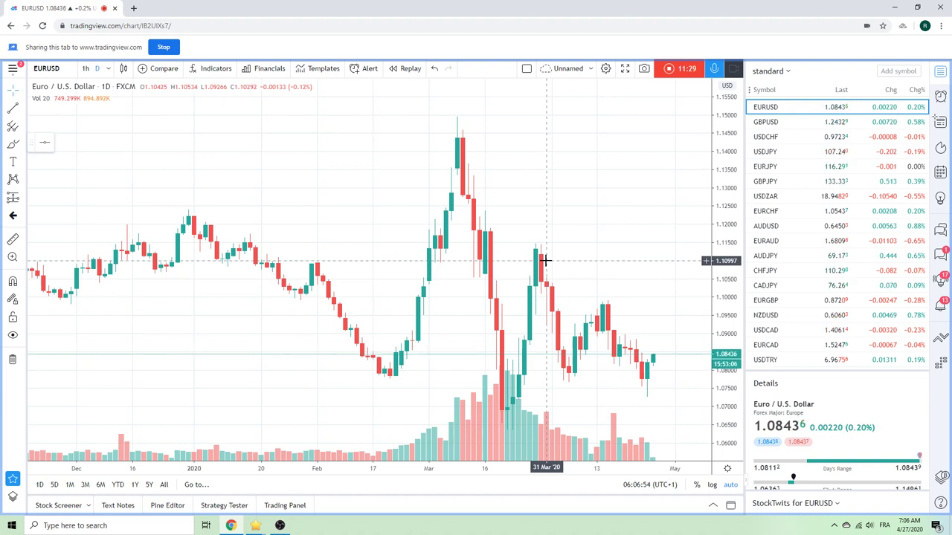
Stop the video idea recording so its preview opens and uploading begins
{"action": "left_click", "coordinate": [671, 68]}
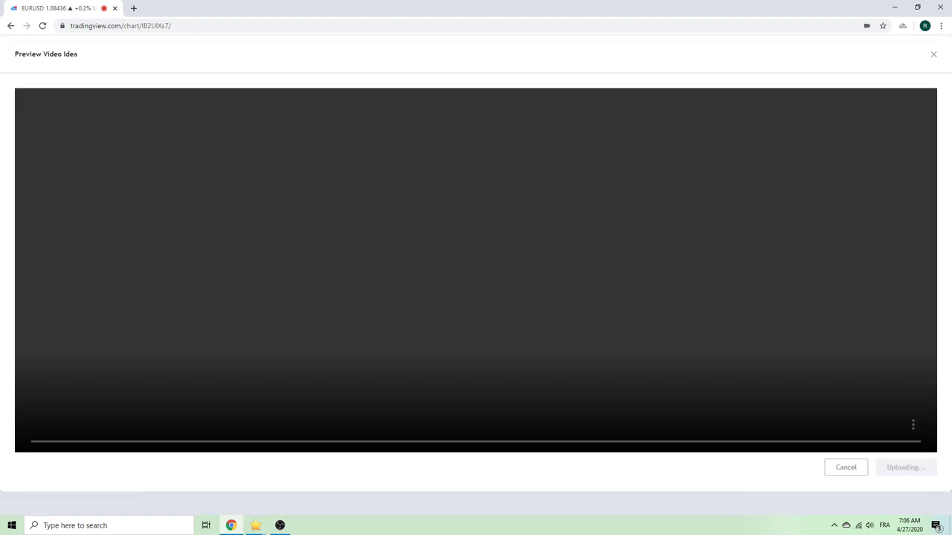